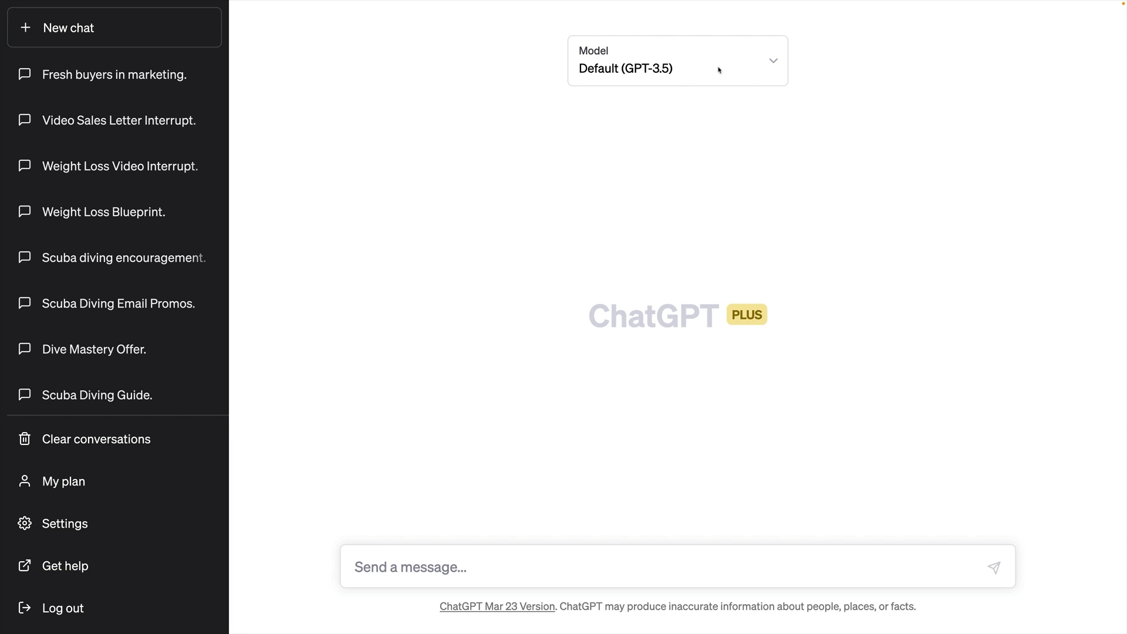
click(739, 80)
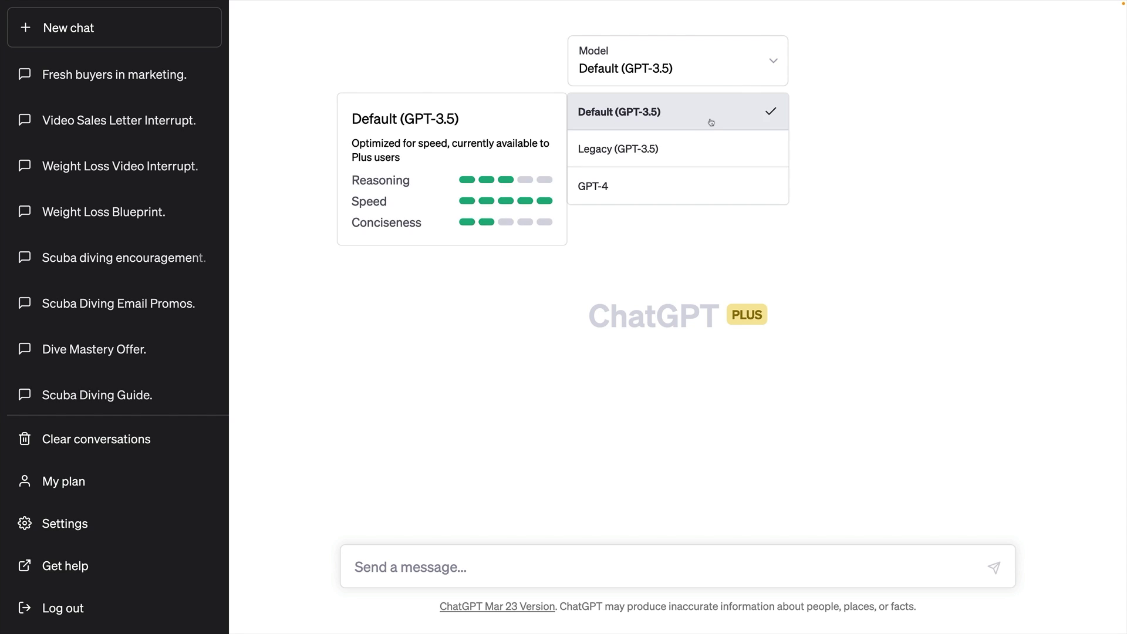
click(690, 185)
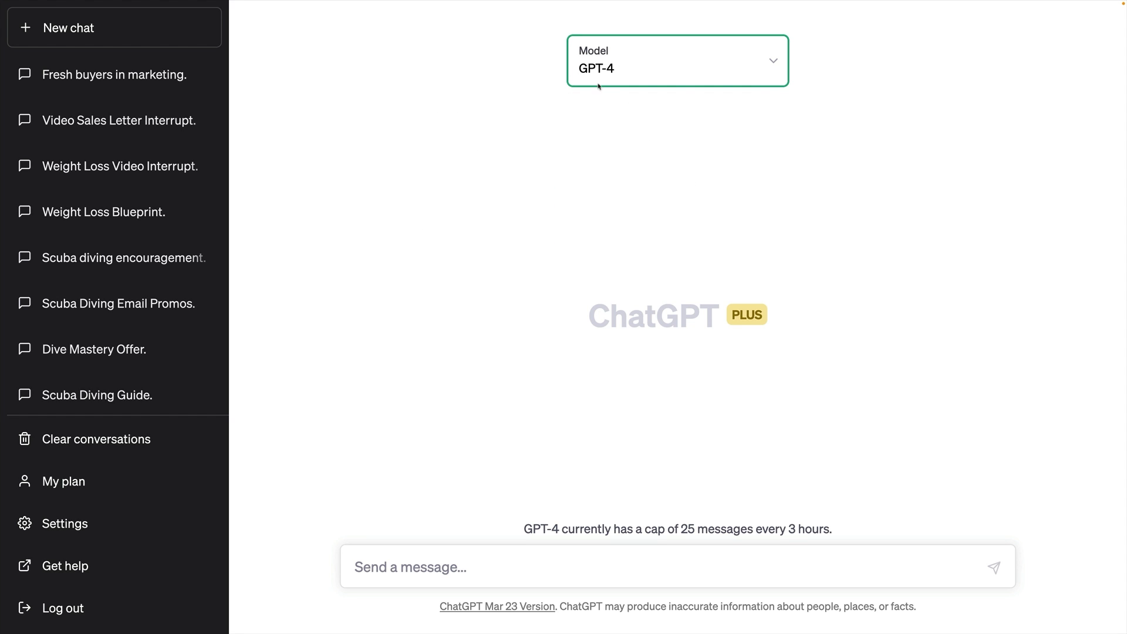
click(662, 80)
click(653, 113)
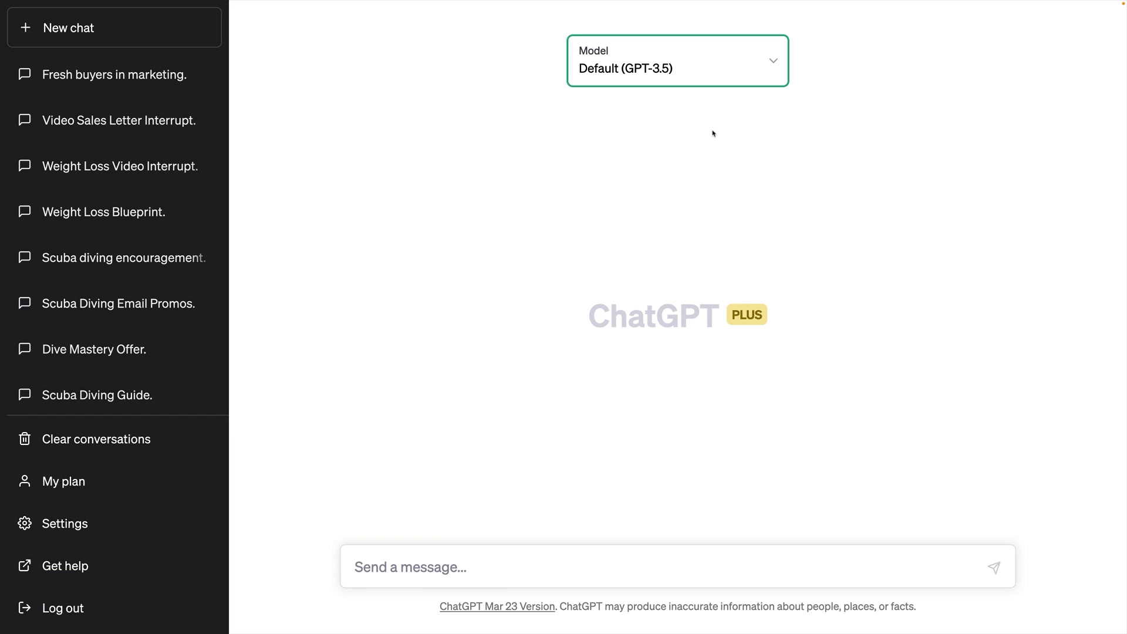
Submit the prompt "> Write me a promotional email for a book authoring product." to the Default (GPT-3.5) model and review the response
click(427, 558)
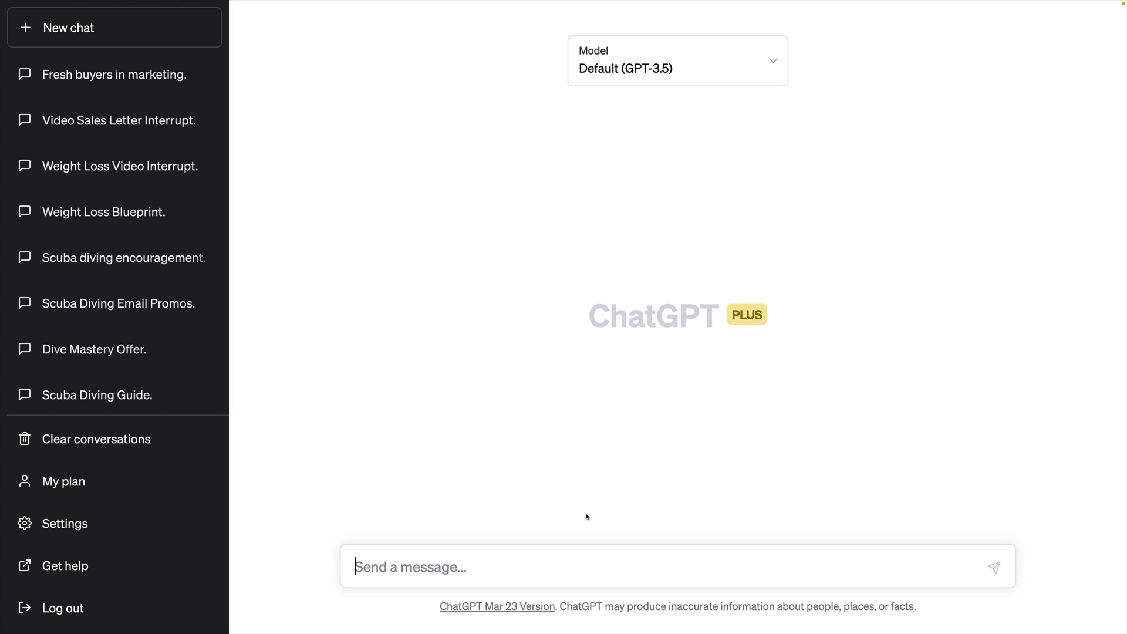
text(> Write me a promotional email for a book authoring product.)
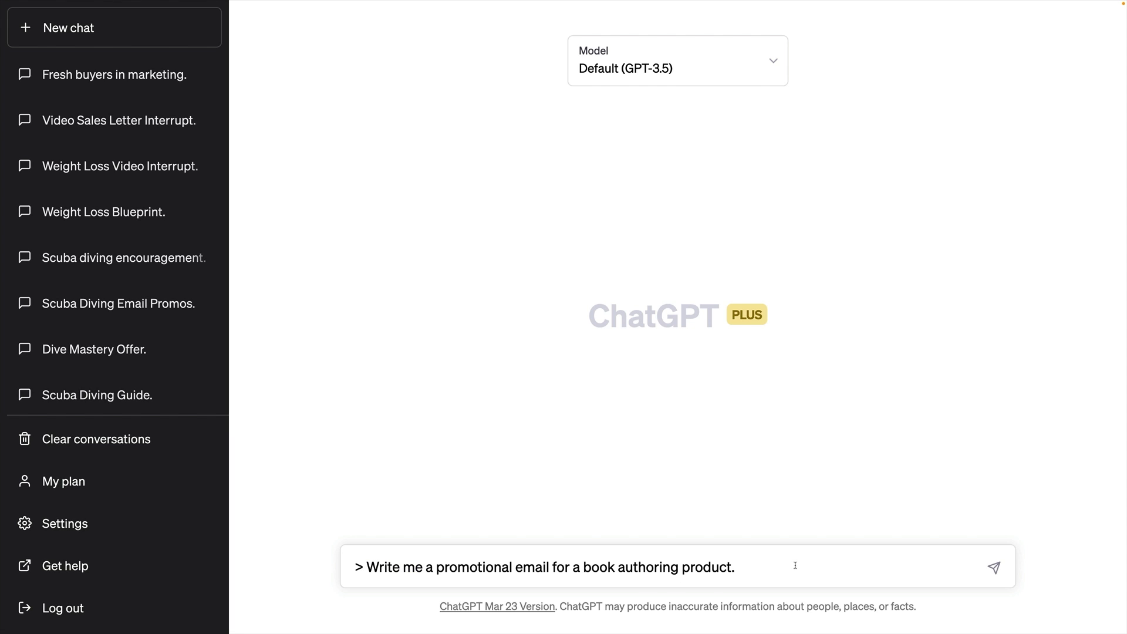
key(Return)
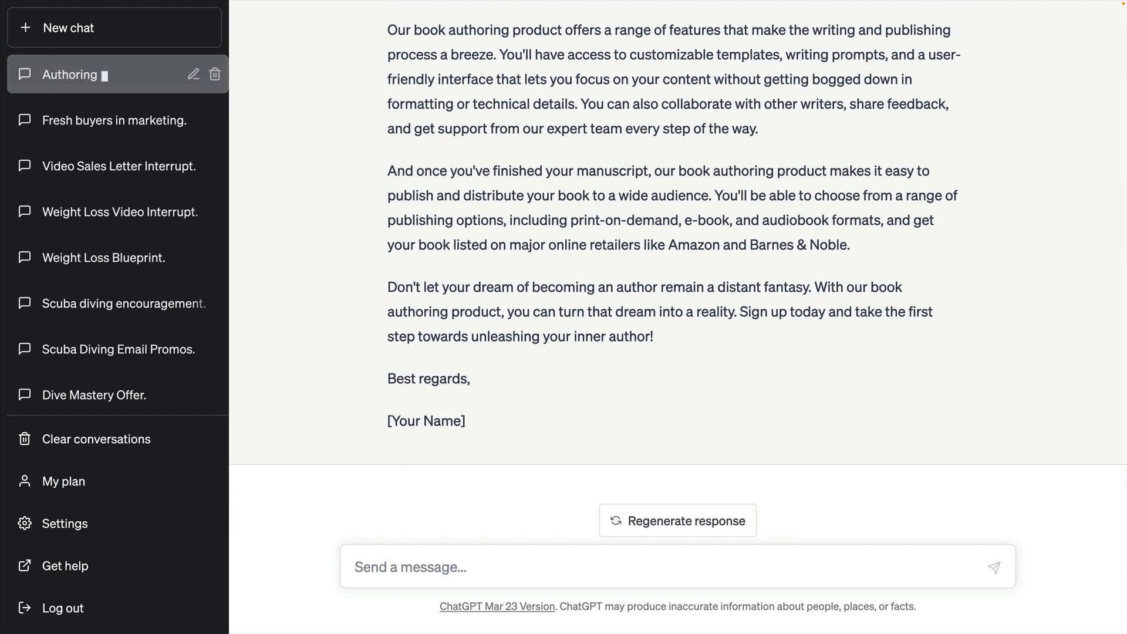
scroll(788, 435, up, 4)
scroll(672, 367, up, 2)
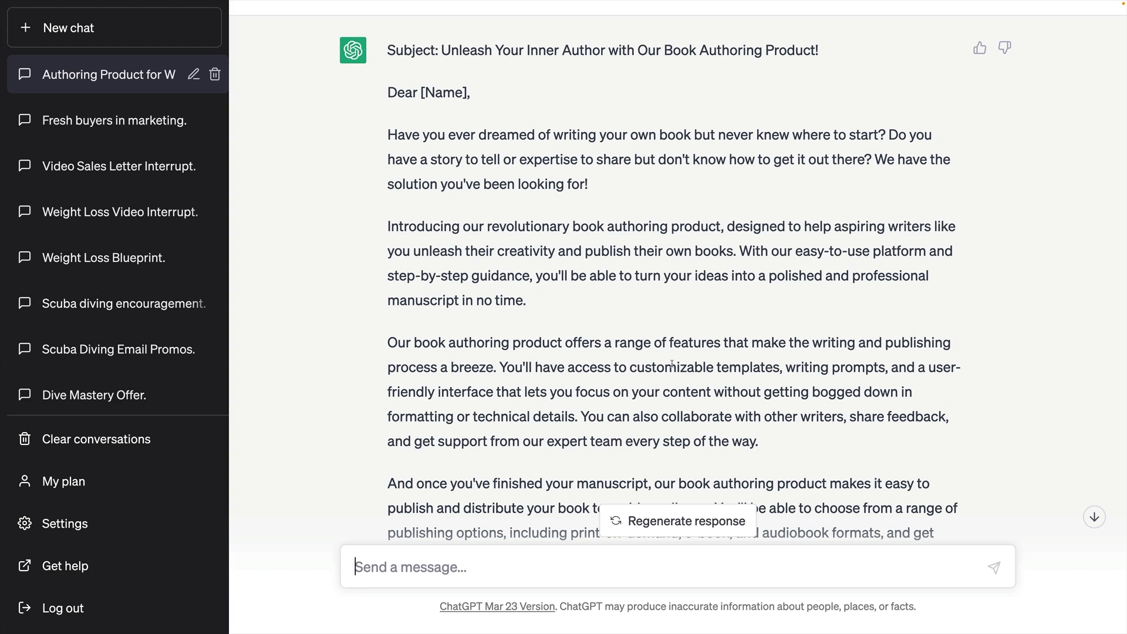
Start a new chat and set its model to GPT-4
click(91, 29)
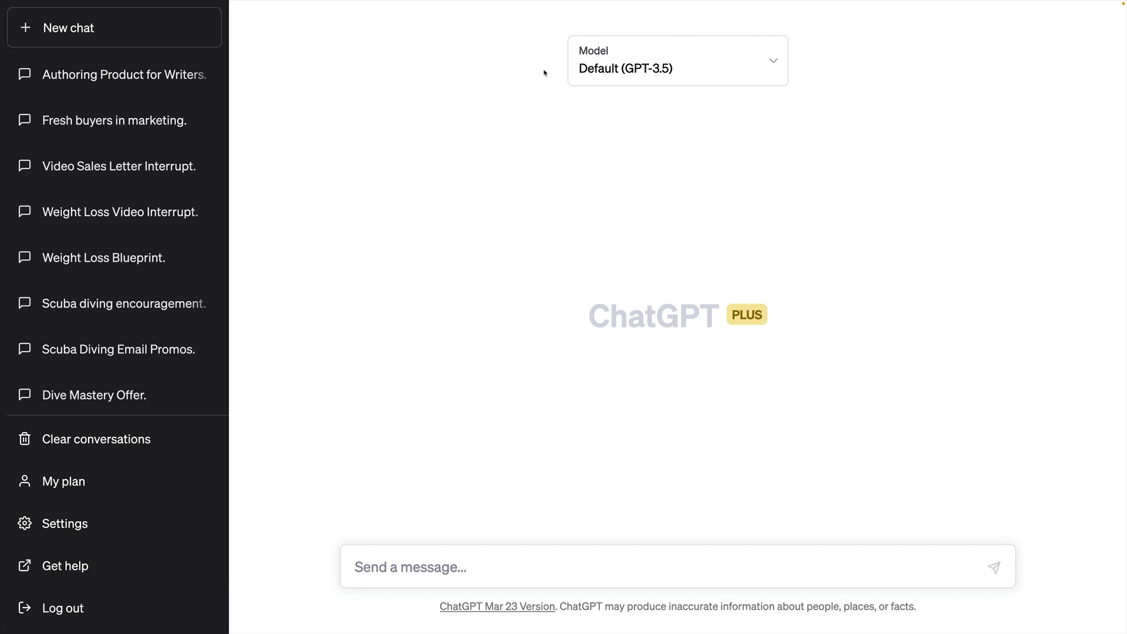
click(625, 75)
click(622, 189)
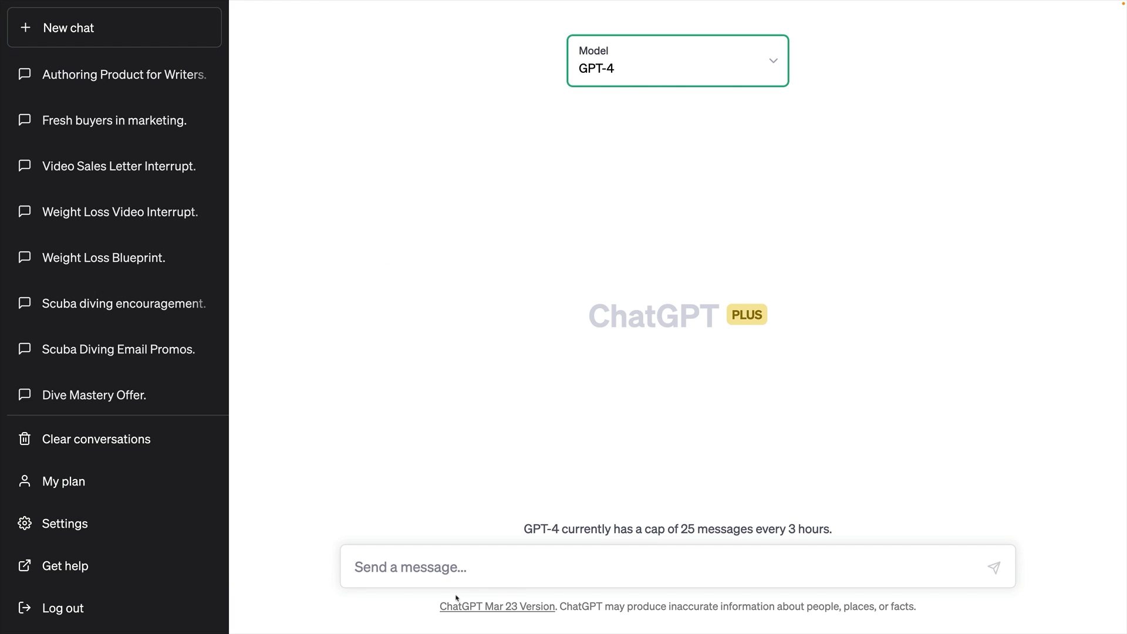
Submit the prompt "> Write me a promotional email for a book authoring product." and stop the response while it is generating
click(461, 566)
text(> Write me a promotional email for a book authoring product.)
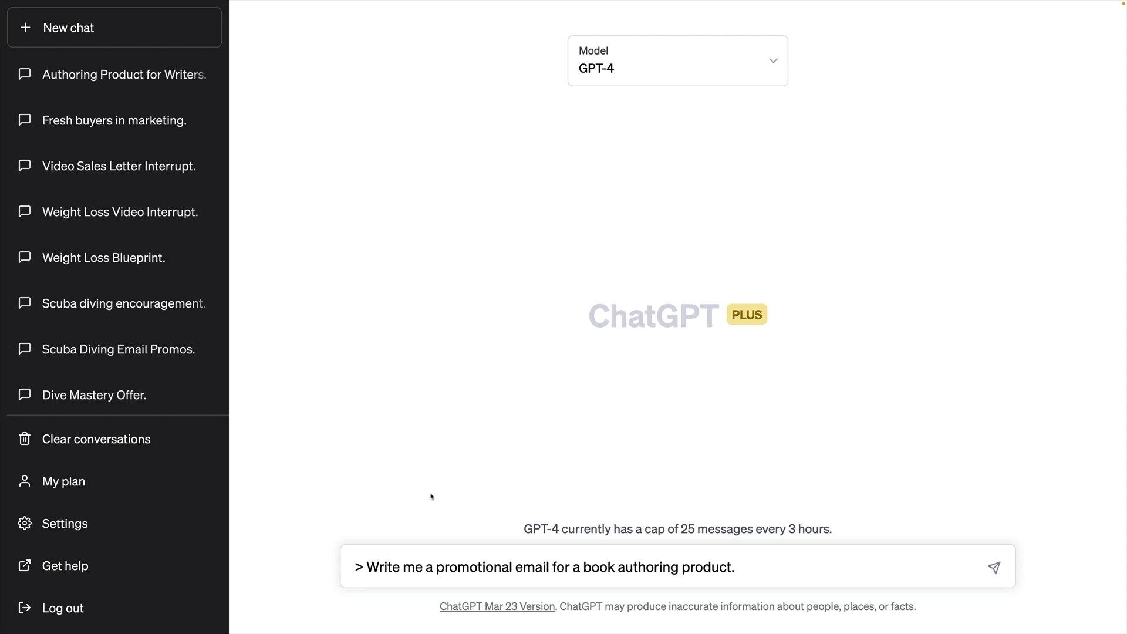
key(Return)
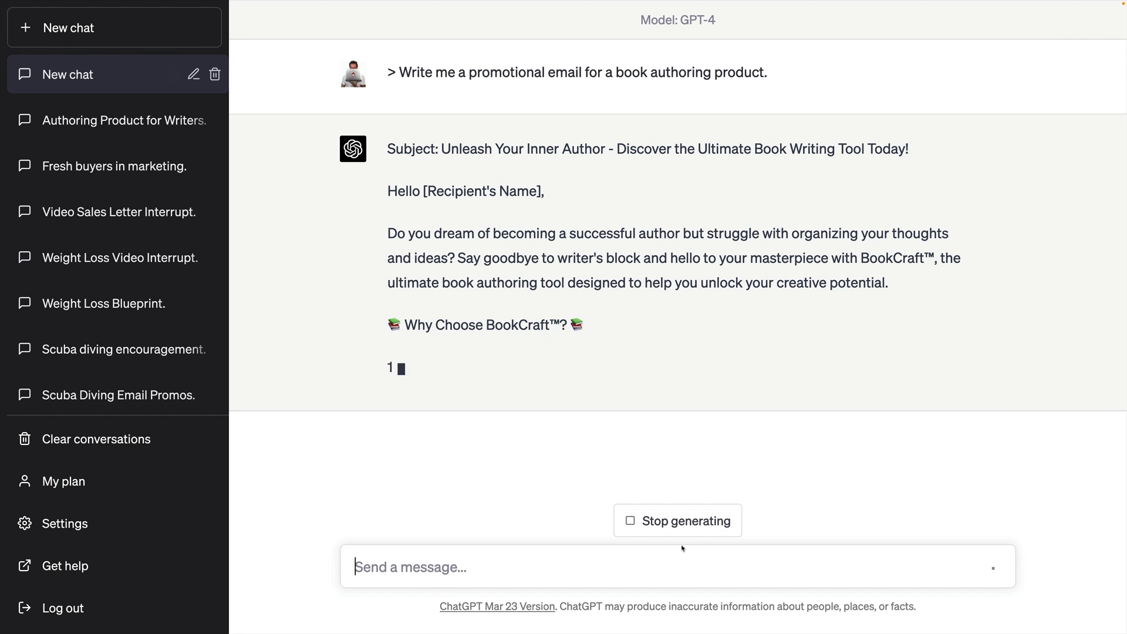
click(685, 526)
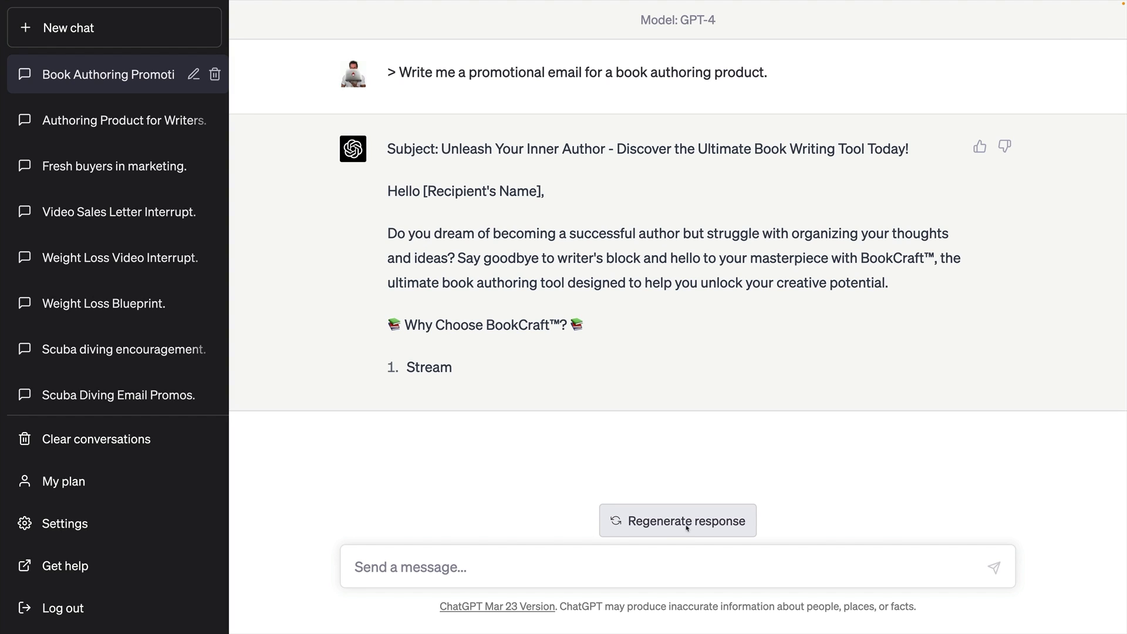
Ask for a direct-response promotional email for aspiring authors with tension, emotional visceral language, no salesy tone or exclamation points, and a strong call to action
text(> You are a direct response copywriter. I need you to write me a promotional email for a product for aspiring authors. Be sure to create tension. Do not sound too salesy. Use emotional, visceral language. Do not use exclamation points. Lead to a strong call to action.)
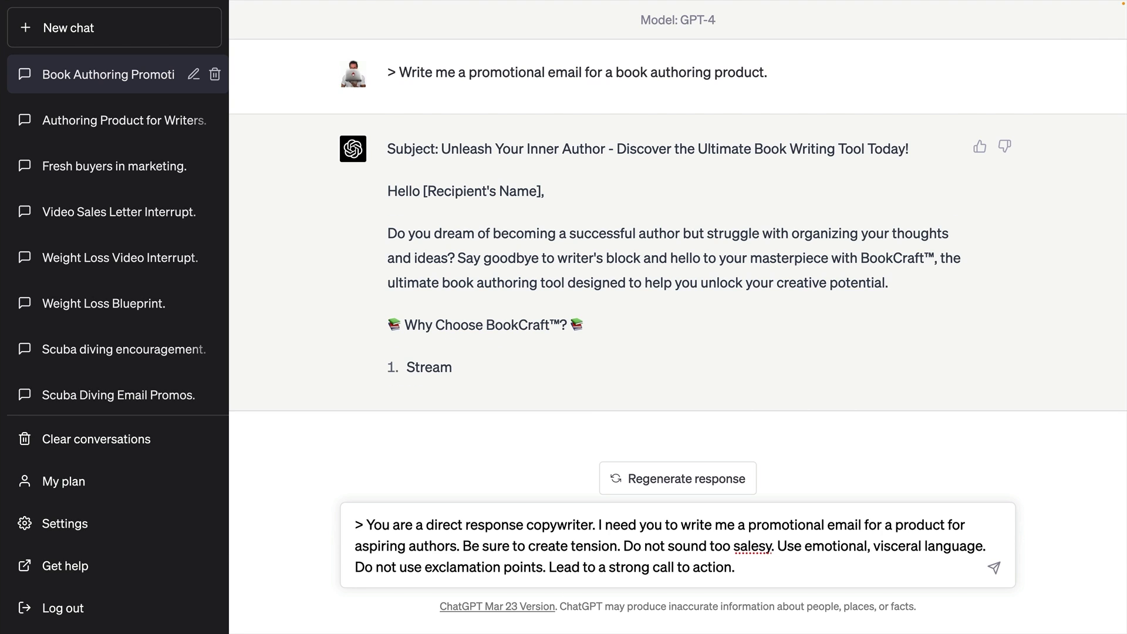
key(Return)
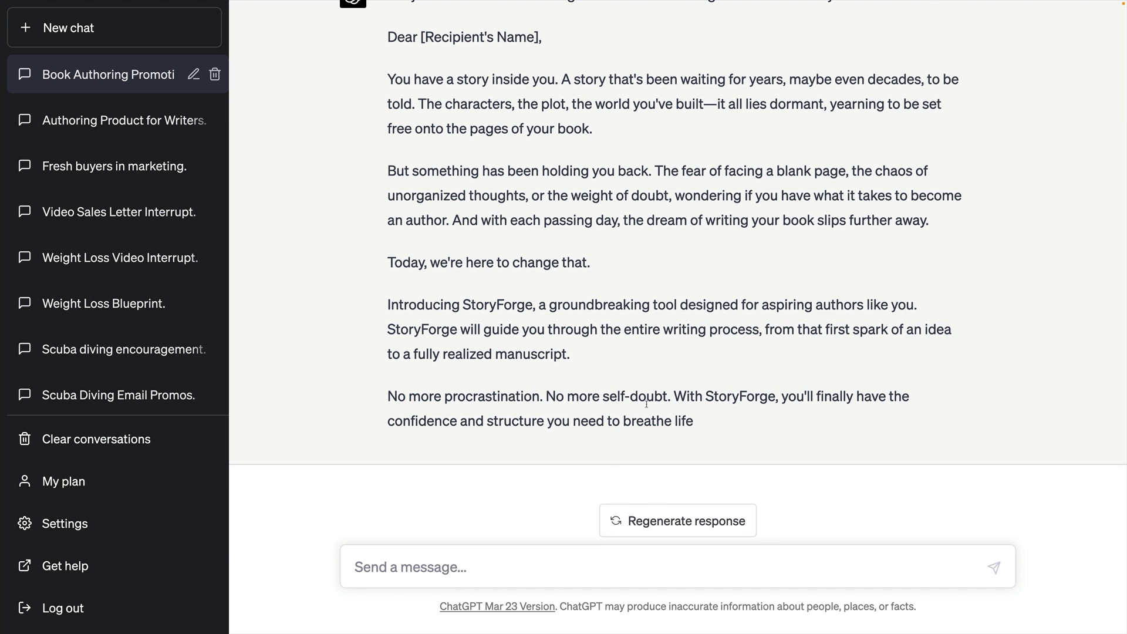
scroll(663, 375, up, 2)
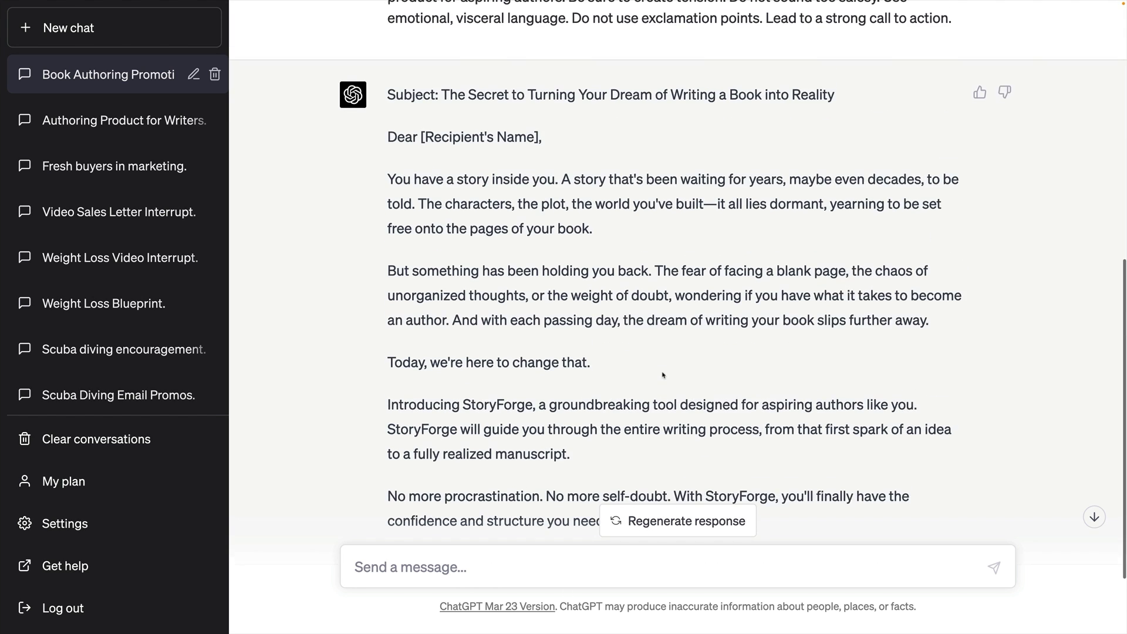
scroll(663, 375, down, 1)
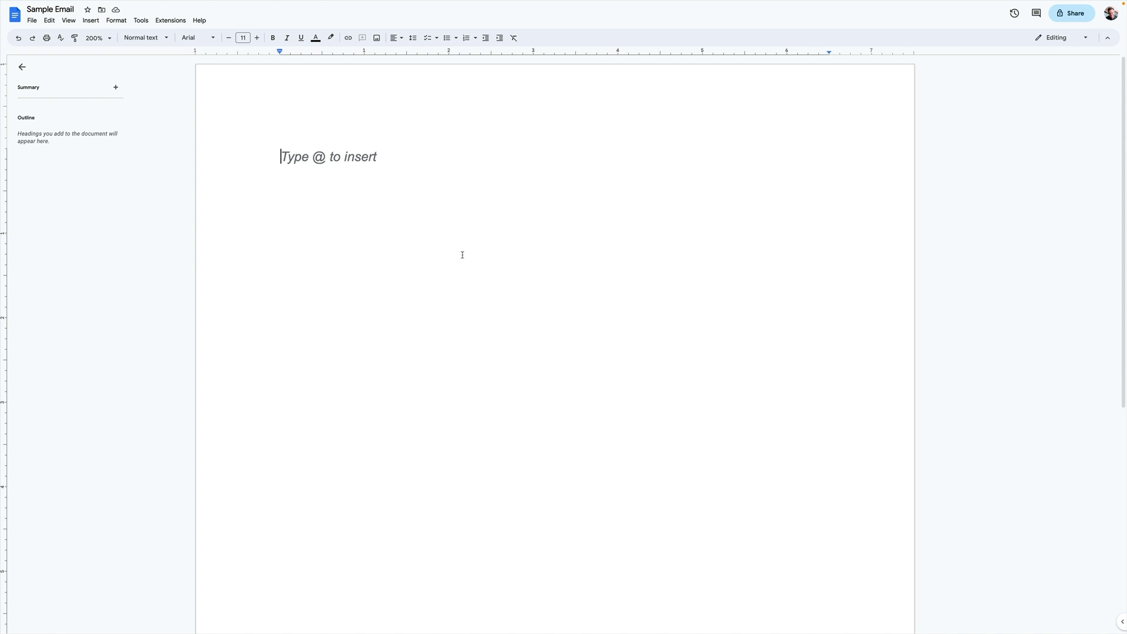
Switch to the Google Docs document Sample Email and insert the fresh-buyers sample email under the heading "EXAMPLE:"
text(EXAMPLE: Check this out...  This is a NEW way to bring-in lots of fresh buyers into almost any business.  I know... I know... you probably hear that all the time.  But this seriously is, because it's a new type of offer.  And it's used every day by some of the biggest marketers online.  But it's still virtually unknown to average marketers.  When the co-founder of ClickFunnels, Russell Brunson, first saw it... he said...  "It’s not often I see a funnel that completely blows my mind... This funnel did just that. The most brilliant thing I've seen in years!"  And it's super-easy because there's no product to create... no affiliates to work with... and you keep 100% of the new buyers and sales it brings you.  Click here: http://www.freshbuyers.com  Enjoy, Todd)
drag(350, 157, 280, 157)
double_click(348, 226)
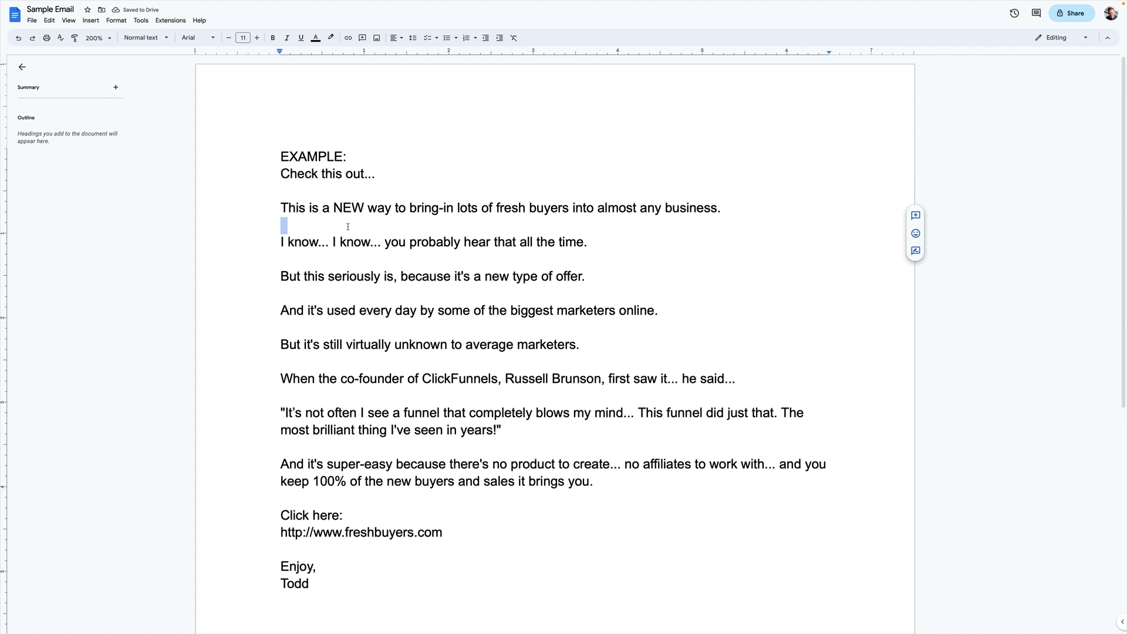
click(308, 154)
double_click(309, 154)
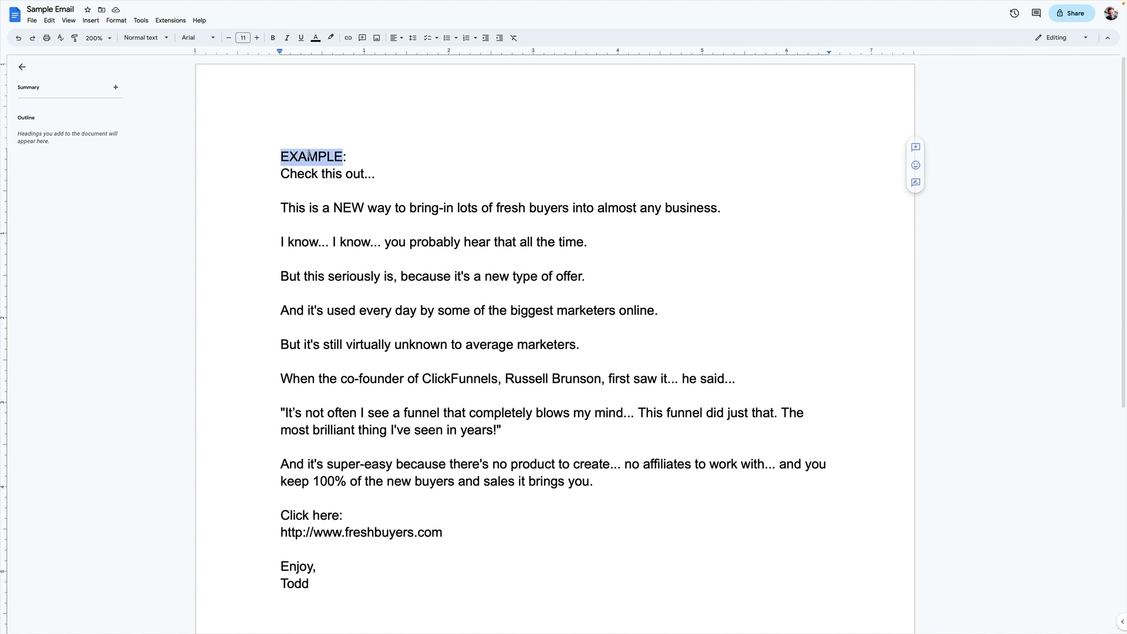
click(351, 156)
click(290, 174)
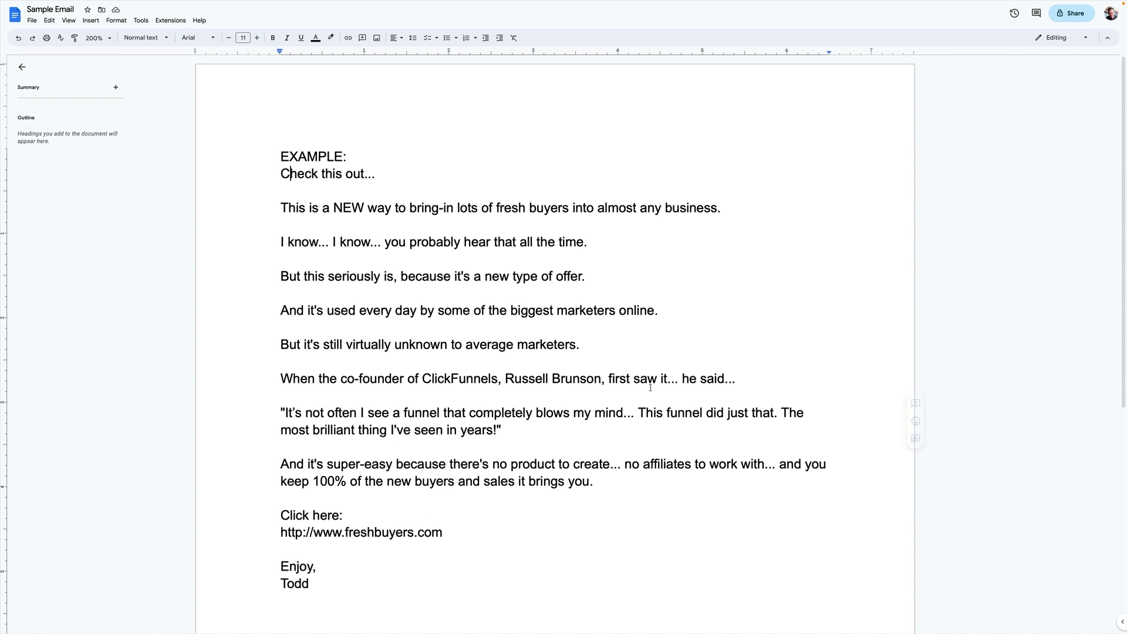
drag(640, 379, 365, 415)
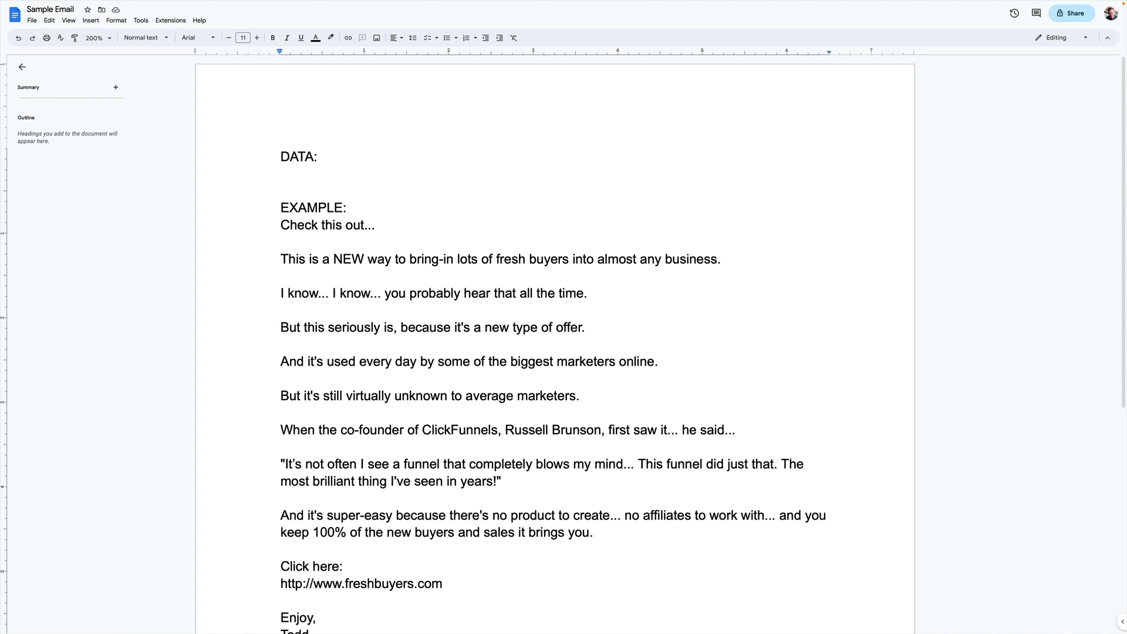
Under "DATA:" above the example, list [Niche]=, [Avatar]=, [Promises]=, [Quote Name]=, [Quote]=, [Name]= and [URL]=, removing the extra blank line
text([Niche]= [Avatar]= [Promises]= [Quote Name]= [Quote]= [Name]= [URL]=)
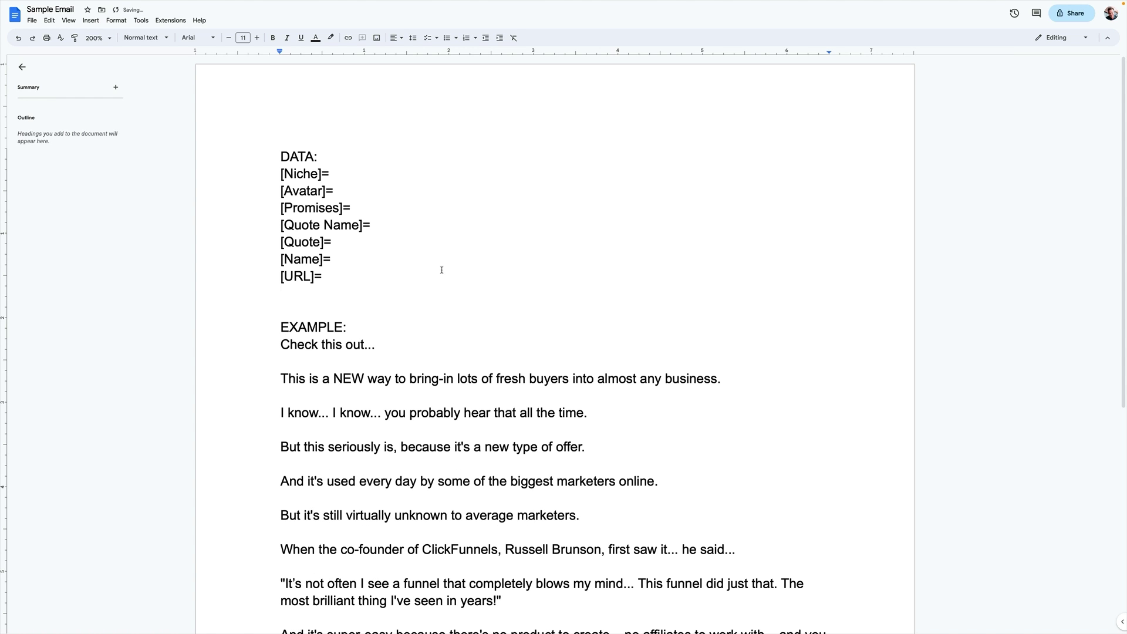
key(BackSpace)
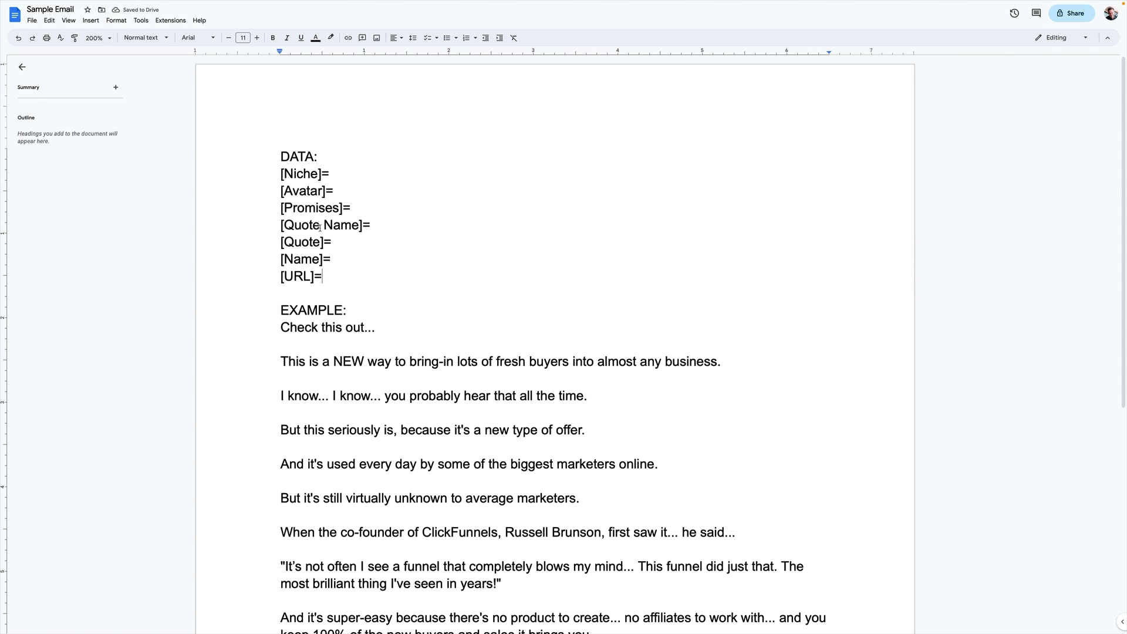
scroll(384, 300, down, 1)
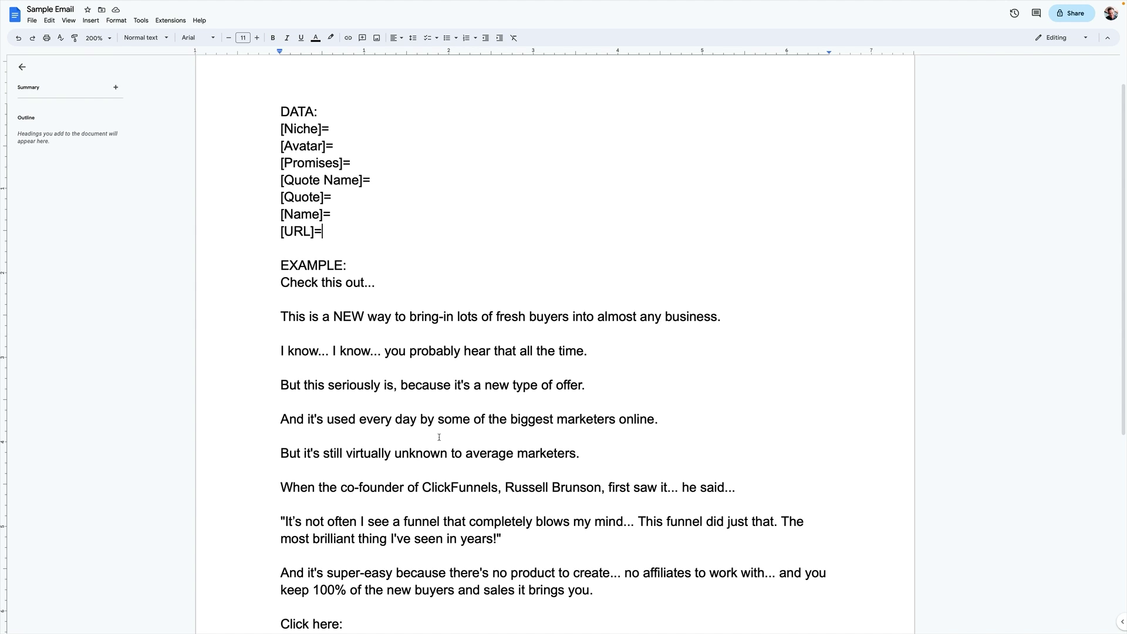
Delete the [URL]= line from the DATA placeholders
double_click(347, 135)
key(BackSpace)
drag(339, 235, 248, 228)
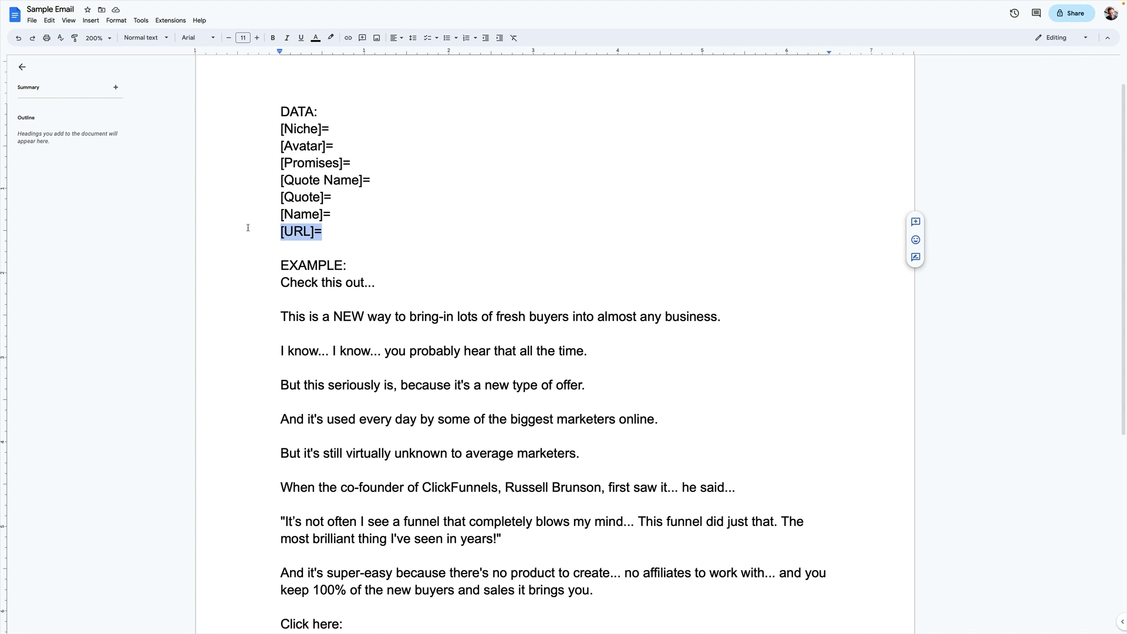
key(BackSpace)
key(BackSpace)
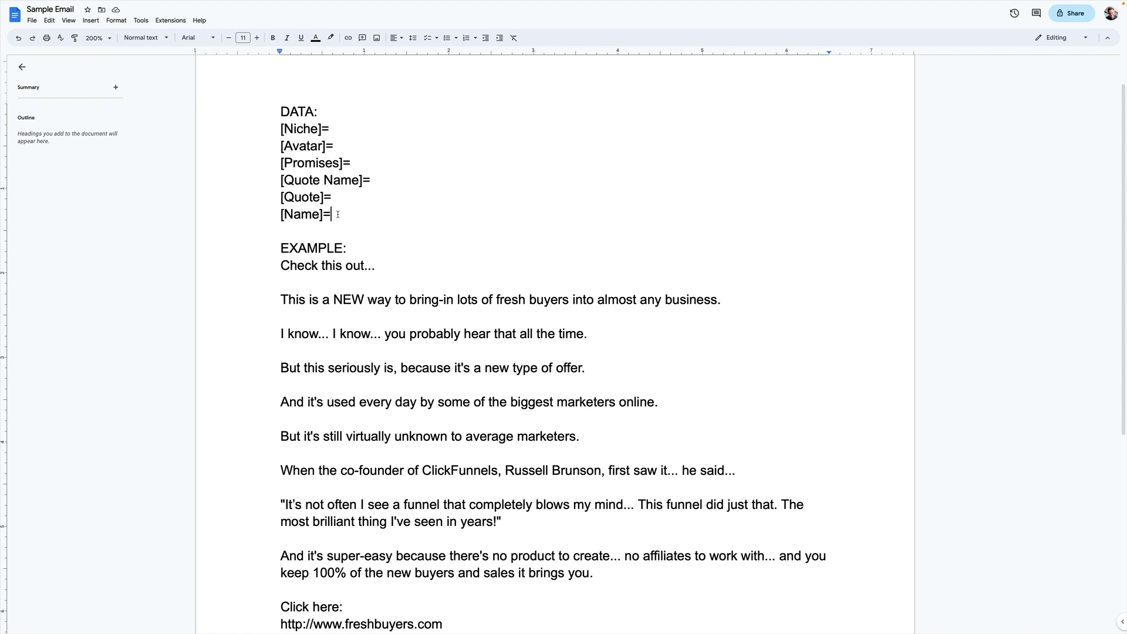
Fill in DATA with book marketing, authors, 30-minute daily writing, best-seller status in 90 days, writing income, the Tony Robbins immortality quote and the sender's name
drag(338, 214, 280, 135)
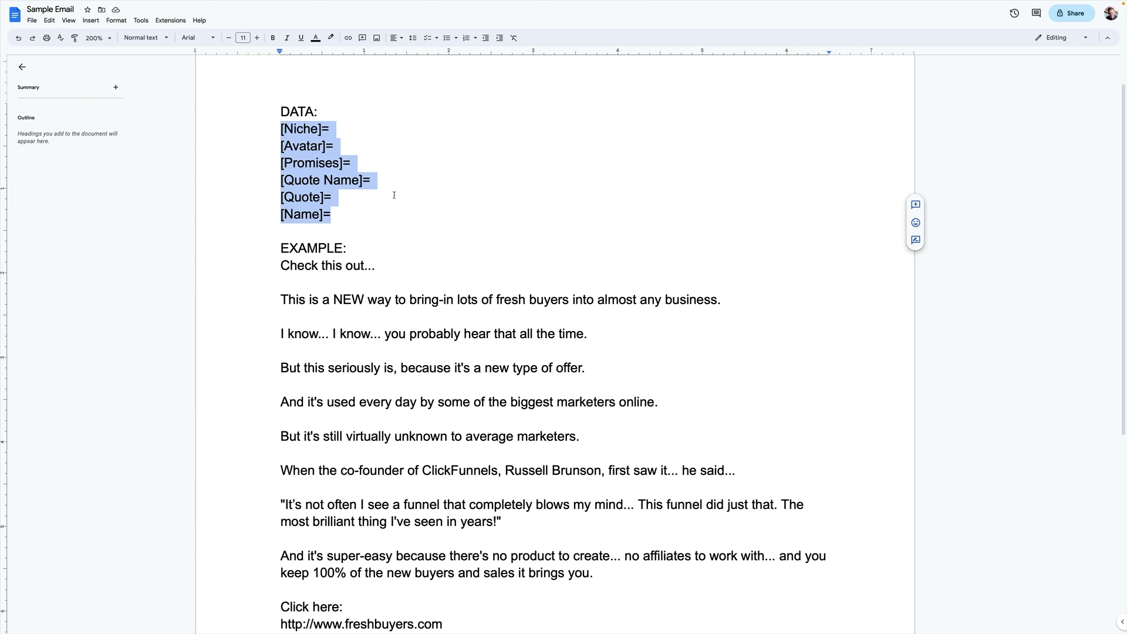
text([Niche]=book marketing [Avatar]=authors [Promises]=only write for 30 minutes a day, best-seller status in 90 days or less, start earning income from your writing [Quote Name]=Tony Robbins [Quote]="If you can write and sell a book, you have a shot at immortality." [Name]=Derek)
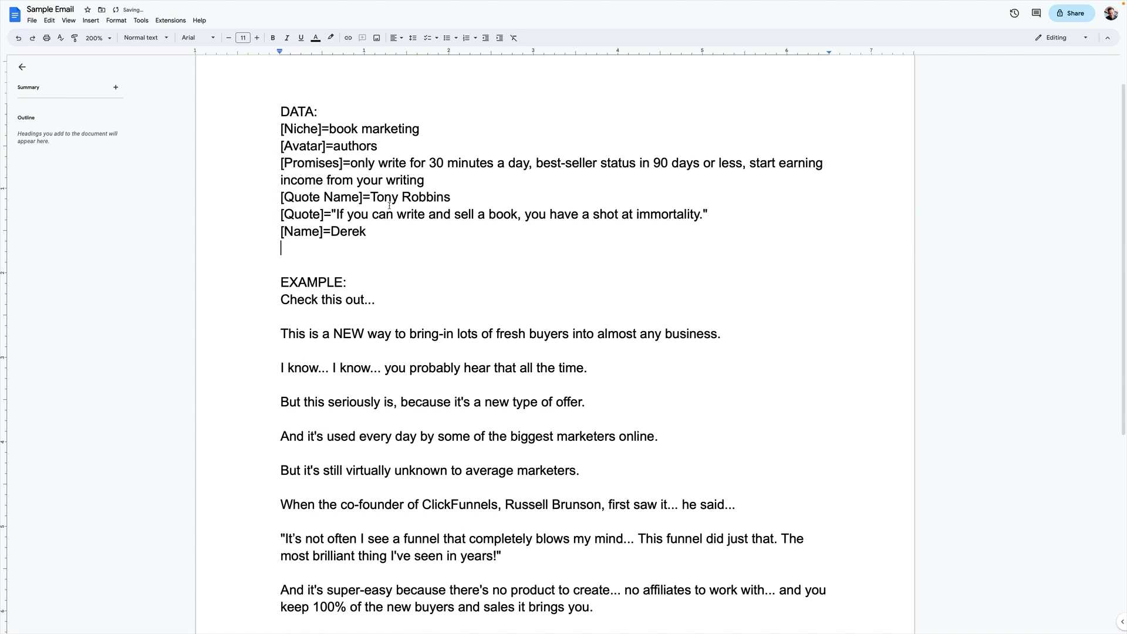
key(BackSpace)
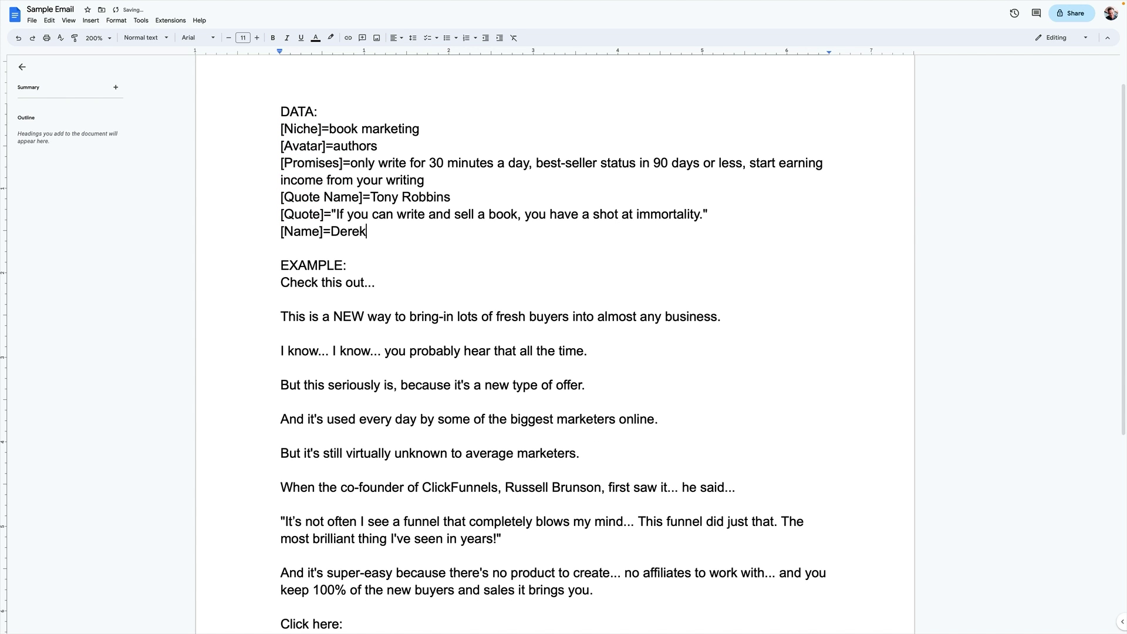
double_click(380, 146)
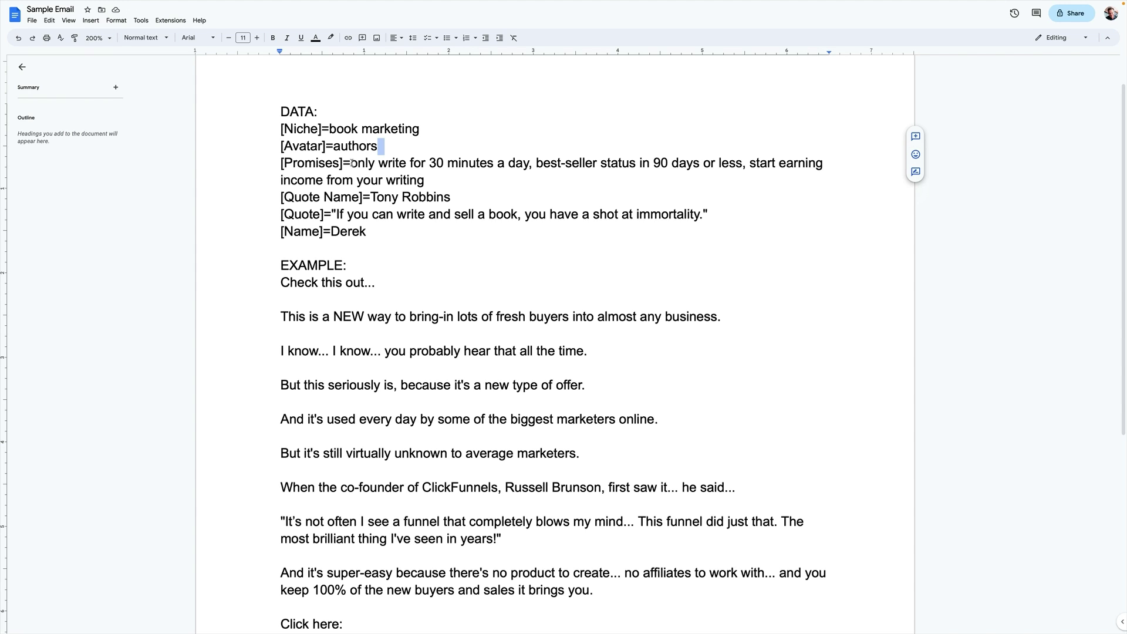
drag(350, 163, 425, 180)
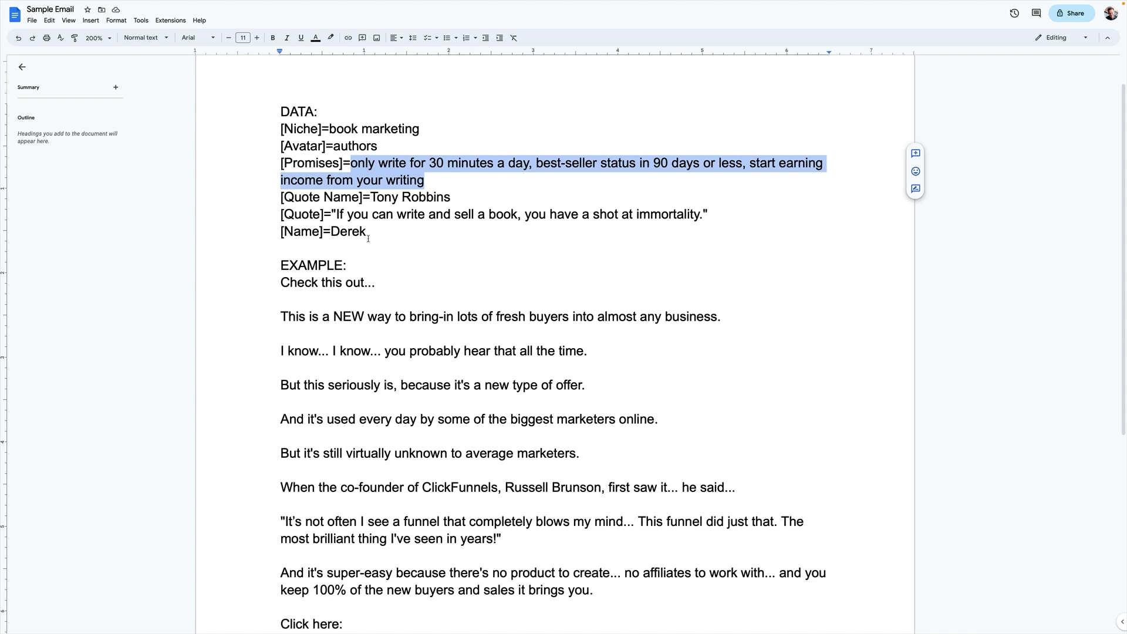
Below the sample email, add a prompt to rewrite EXAMPLE using DATA, removing anything out of context, without exclamation marks or a first-line welcome or "hello"
scroll(550, 294, down, 5)
double_click(370, 400)
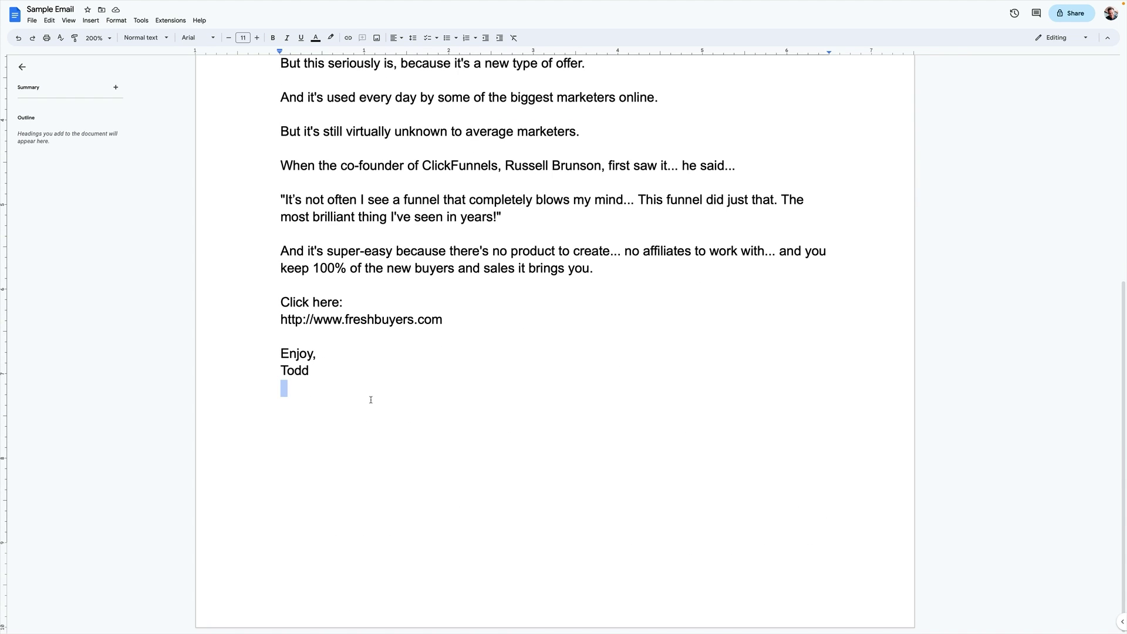
text(> Rewrite EXAMPLE above using DATA as reference. Remove anything that does not fit the context of DATA. Do not use exclamation marks. Do not use a welcome or "hello" for the first line.)
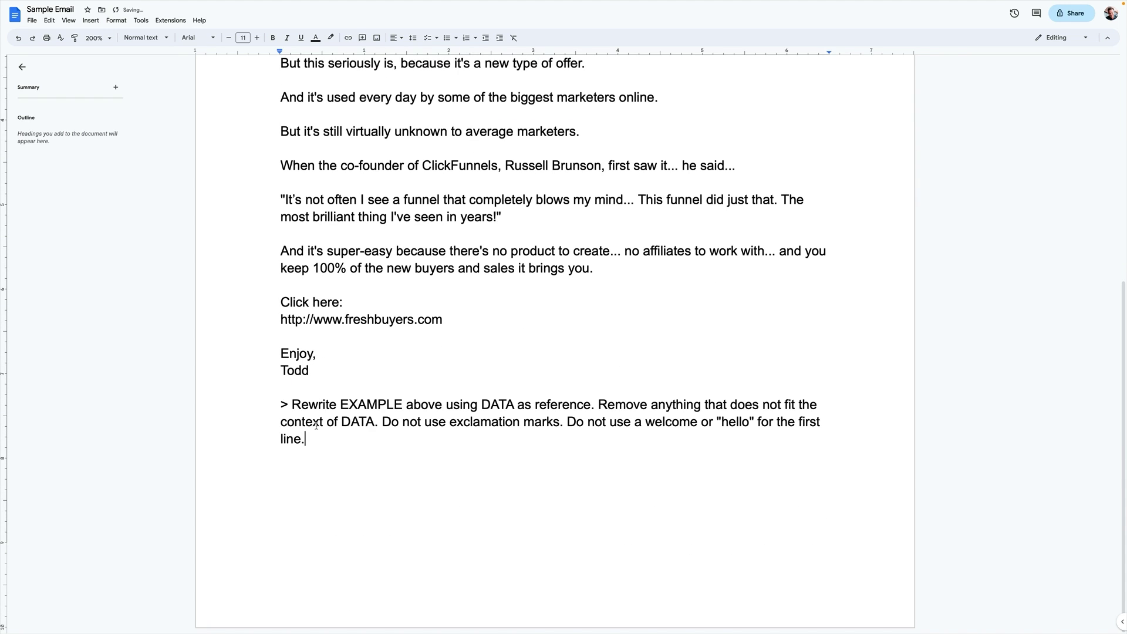
drag(311, 439, 243, 410)
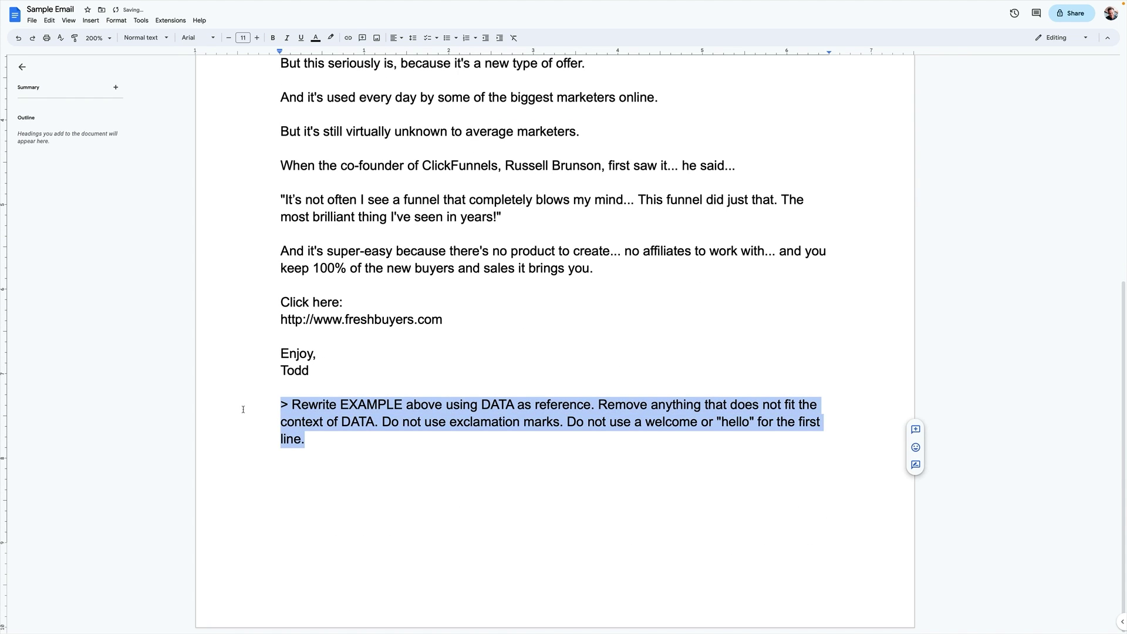
click(376, 465)
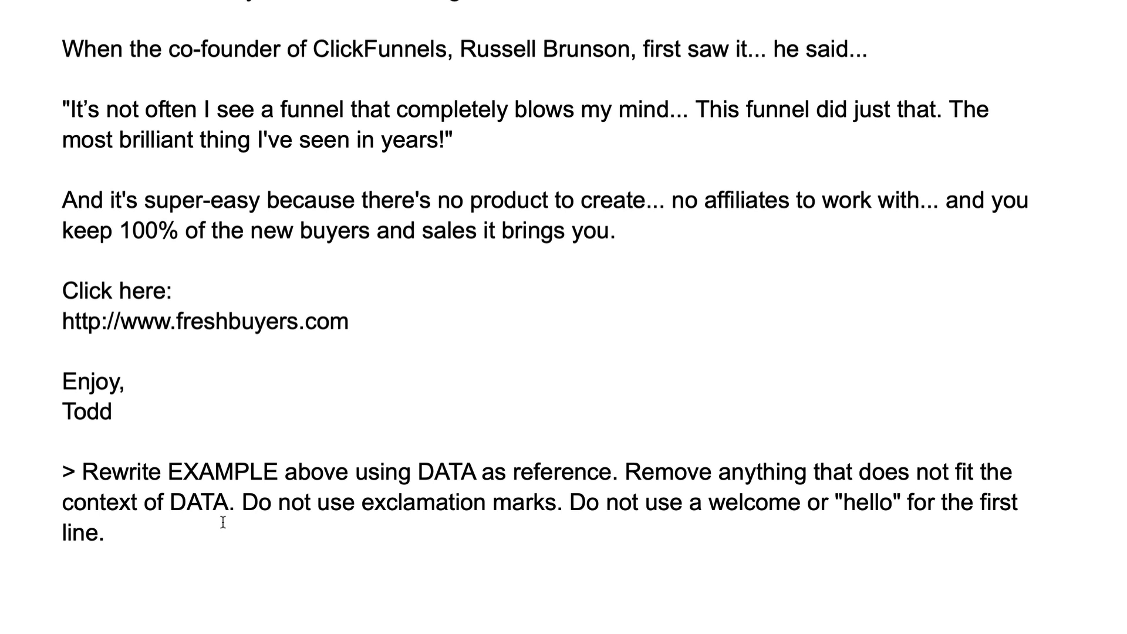
scroll(440, 520, up, 10)
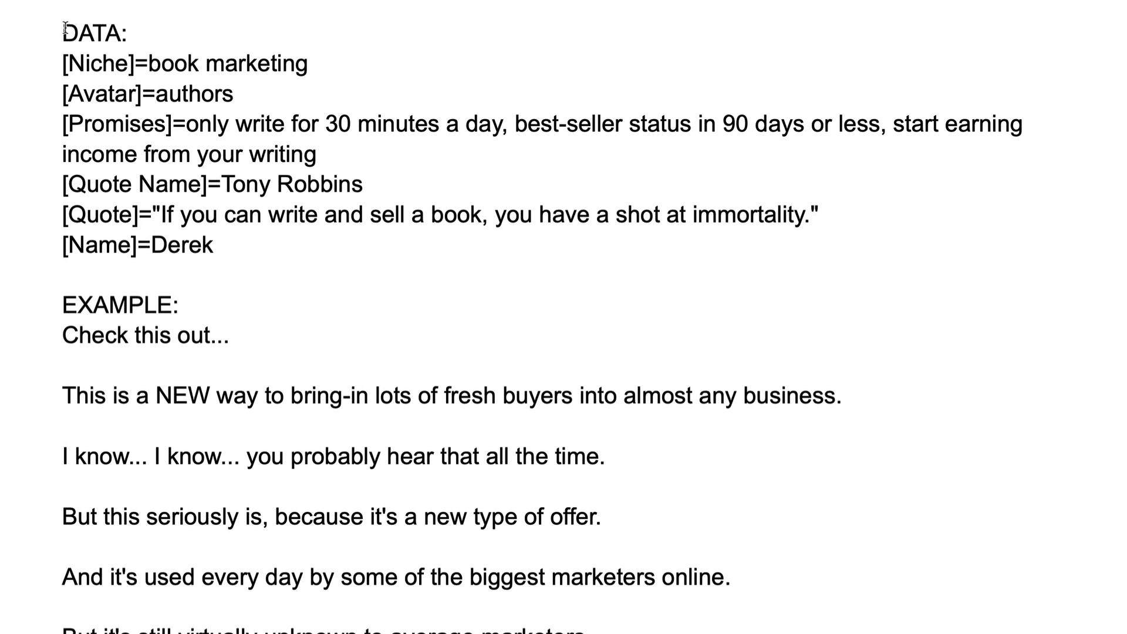
Copy the entire DATA-and-EXAMPLE prompt from the document, switch to ChatGPT, select the GPT-4 model and submit the prompt in a new chat
key(ctrl+a)
key(ctrl+c)
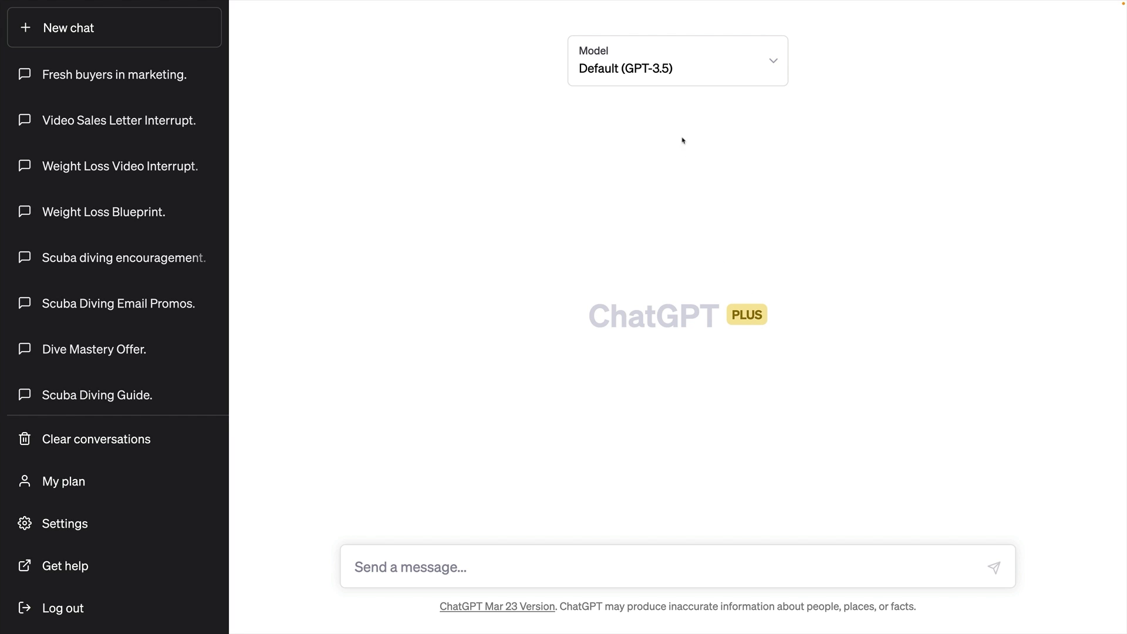
click(667, 76)
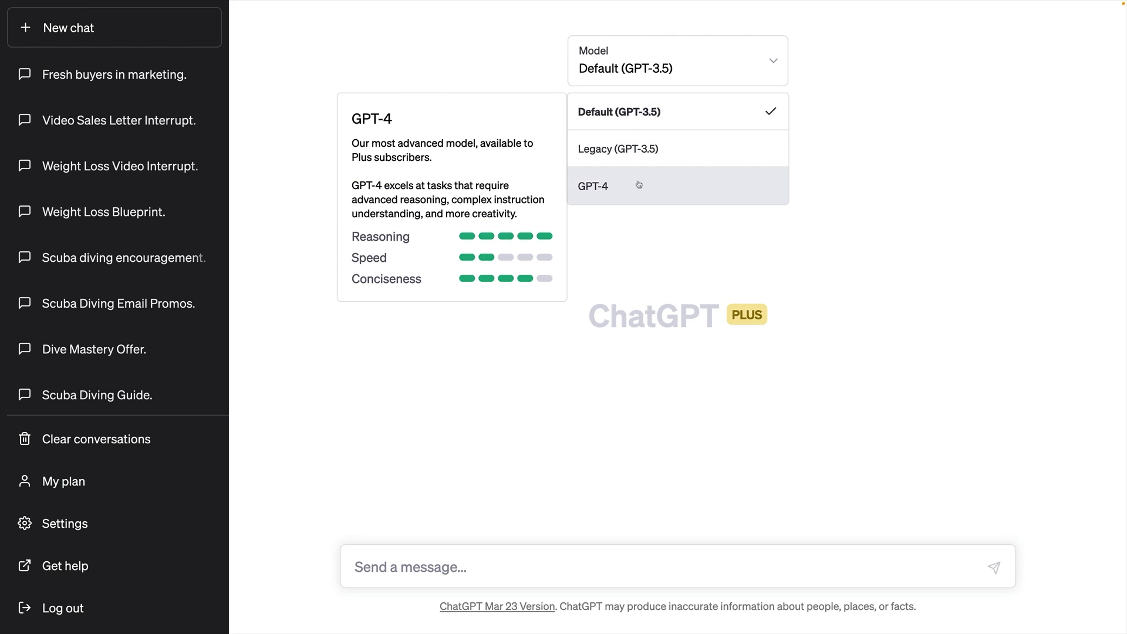
click(638, 185)
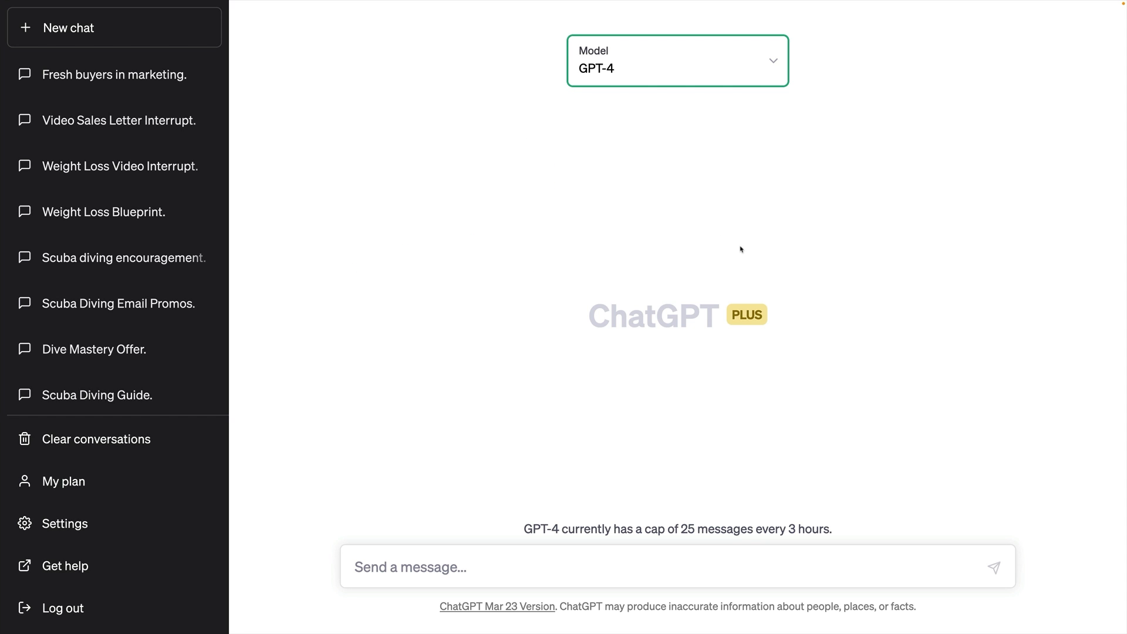
click(417, 569)
key(ctrl+v)
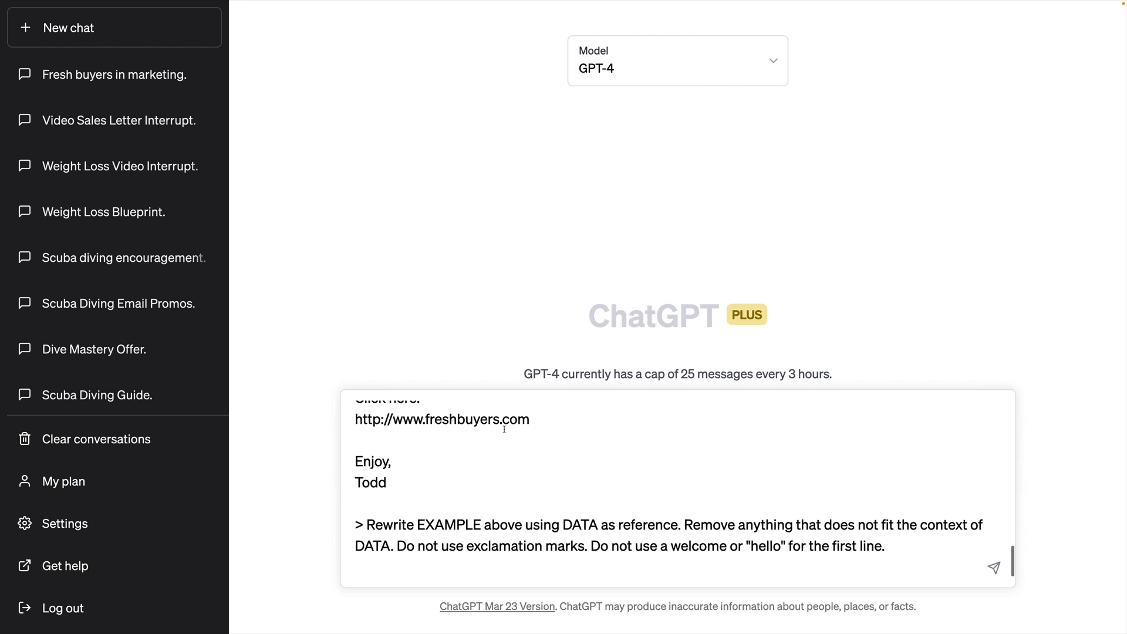
key(Return)
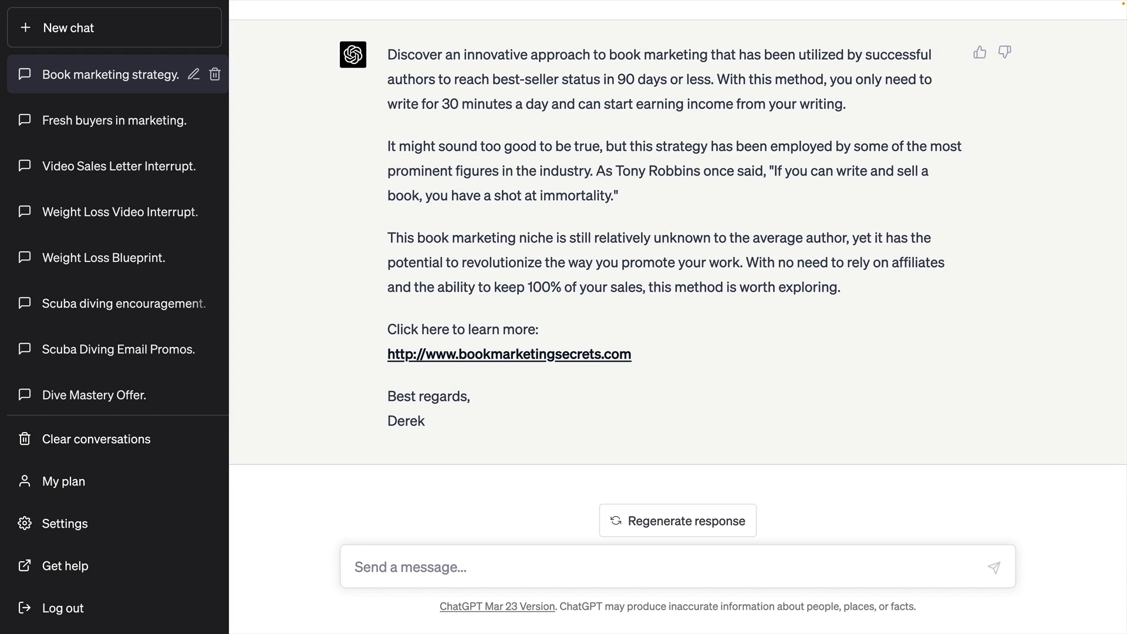
Send the follow-up prompt "> Rewrite and follow EXAMPLE more word-for-word:" in the same chat
text(> Rewrite and follow EXAMPLE more word-for-word:)
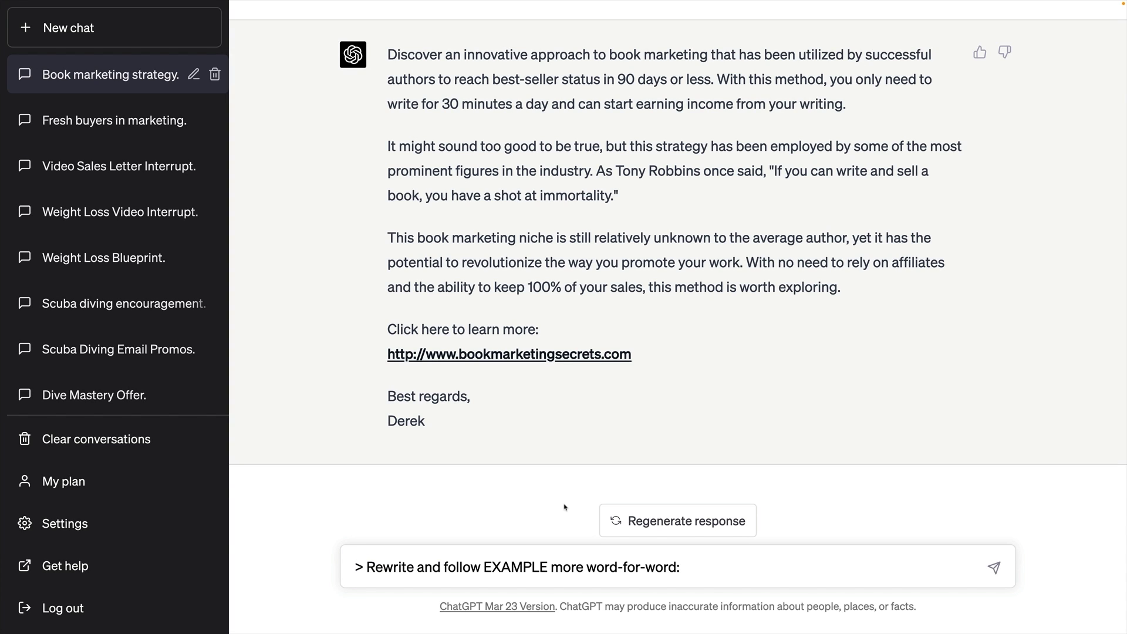
key(Return)
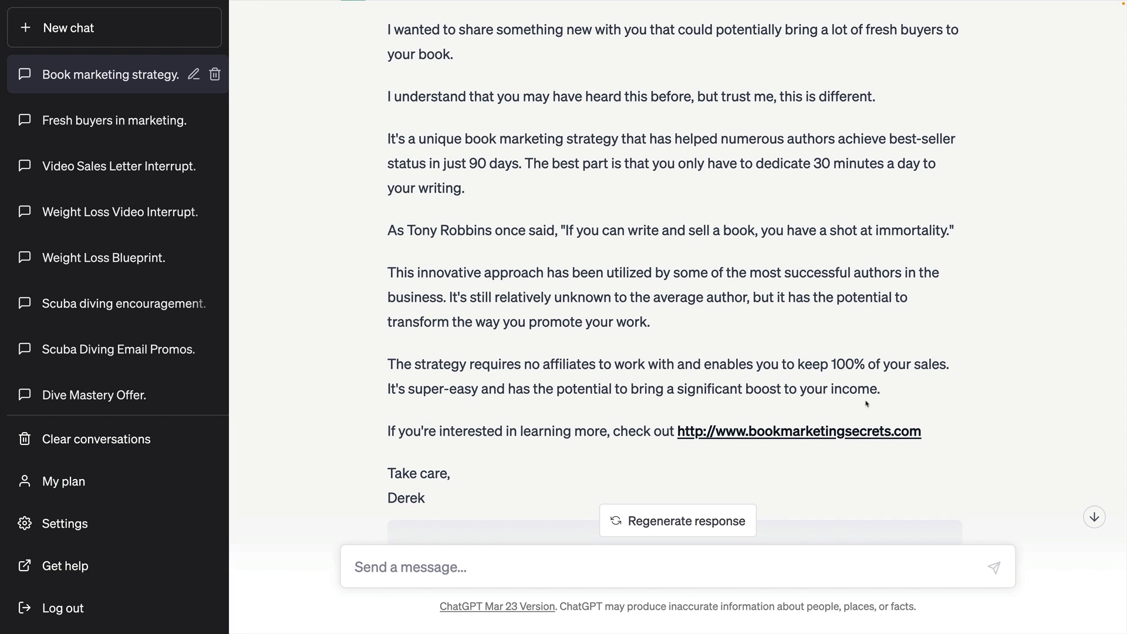